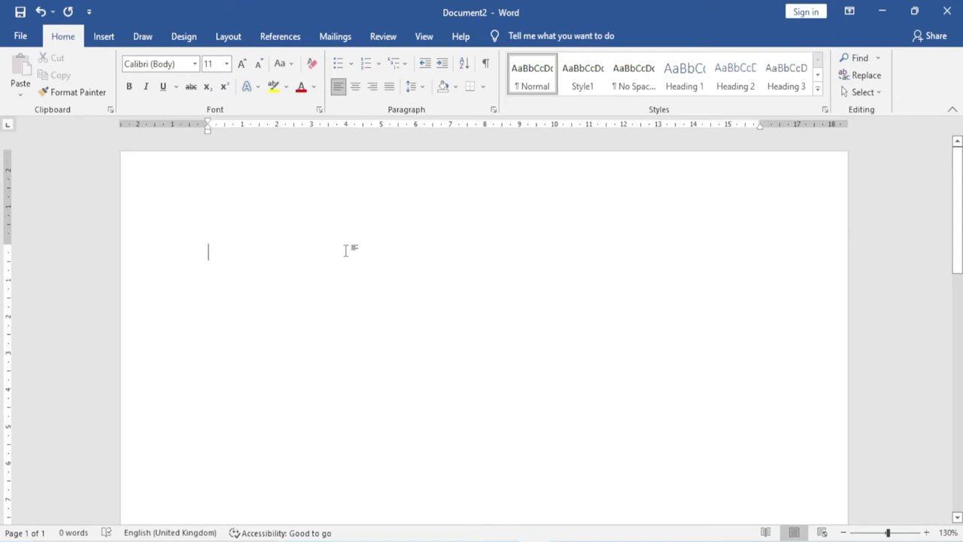
- Enter =rand() to generate five sample paragraphs totalling 239 words
text(=rand)
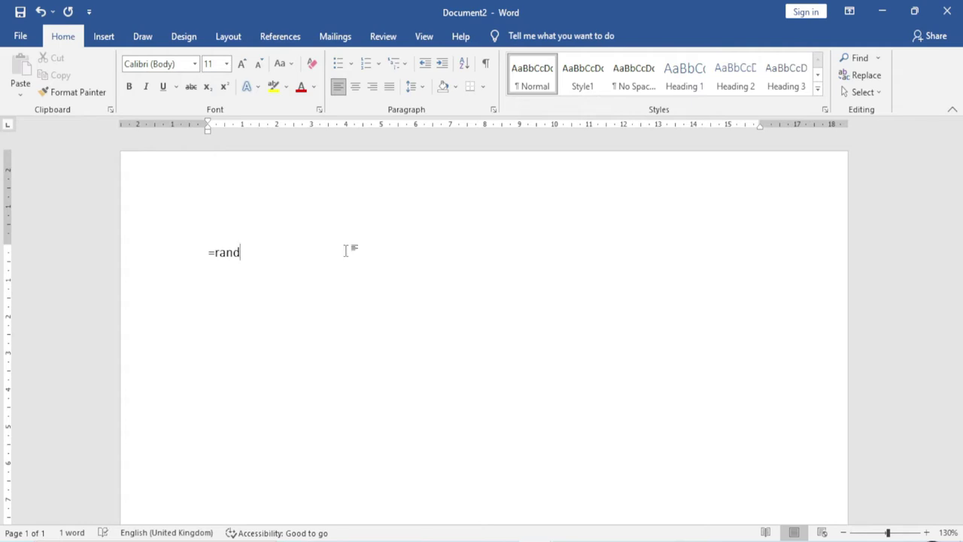
text(())
key(Return)
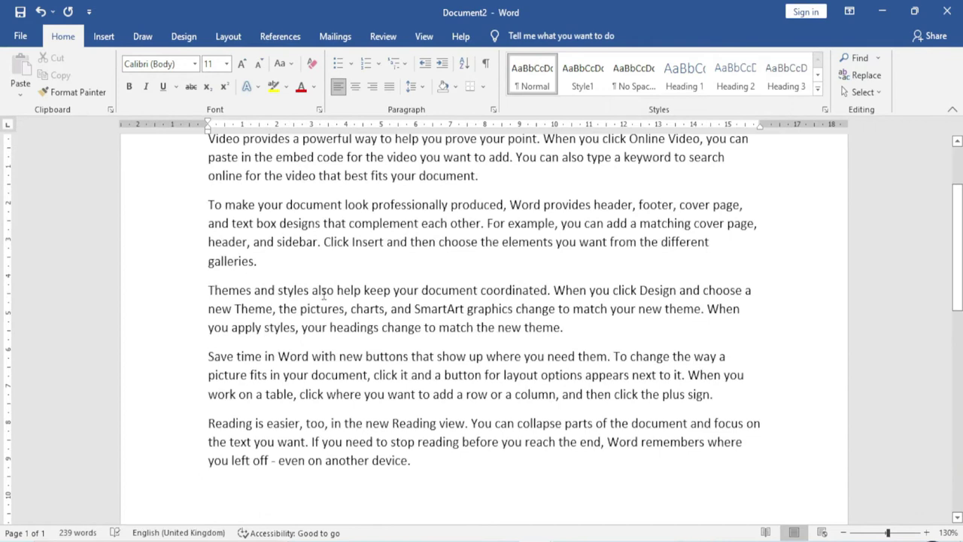
scroll(324, 293, up, 3)
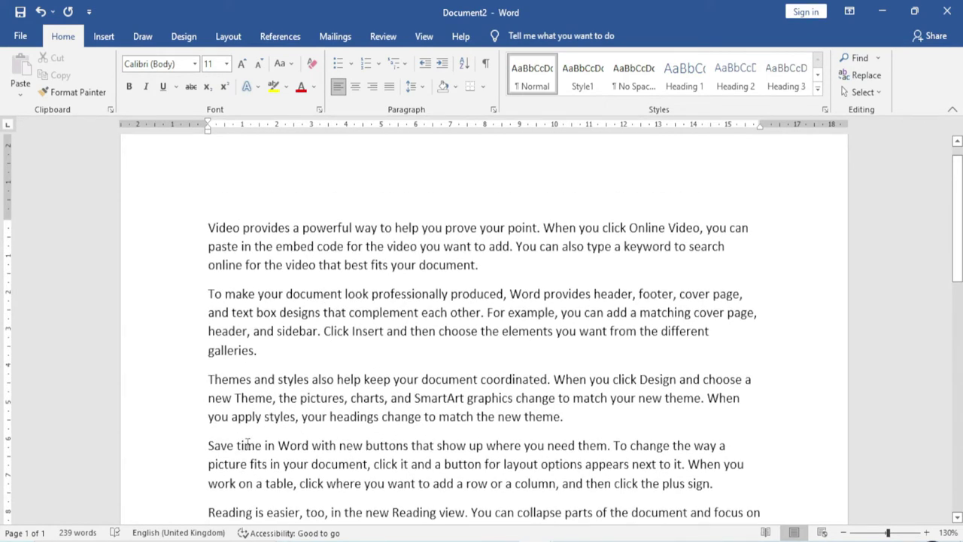
scroll(647, 86, down, 3)
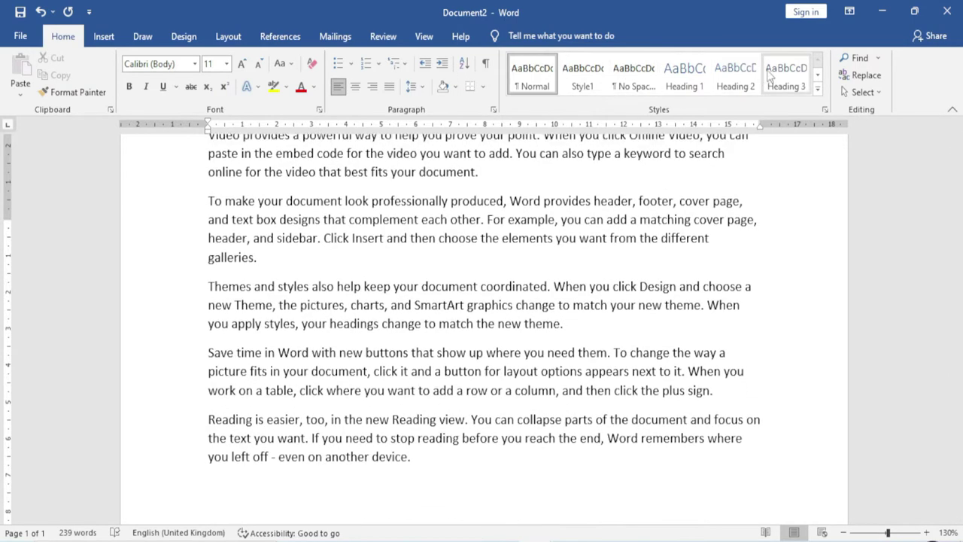
scroll(803, 113, up, 3)
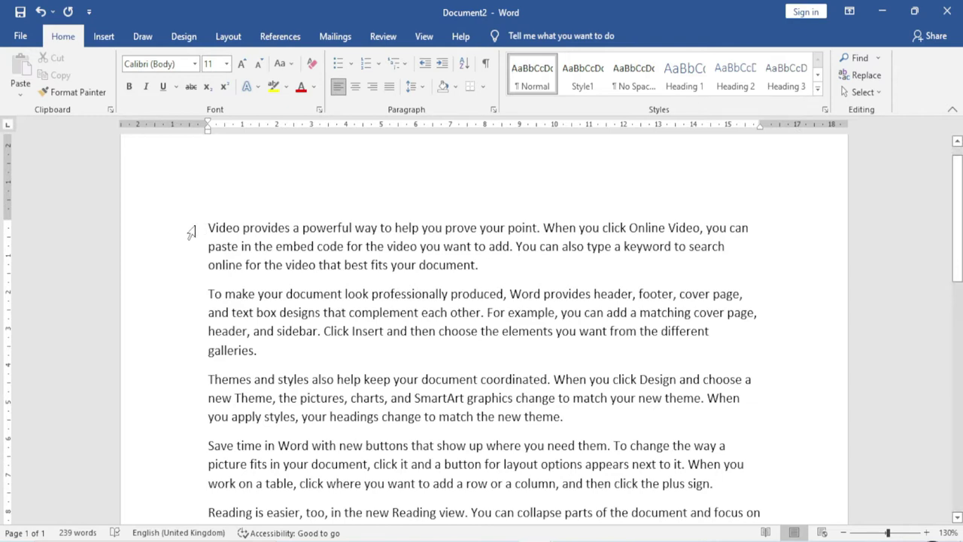
- Select the first paragraph and apply Intense Reference from the Styles gallery, making it blue small capitals
drag(189, 231, 190, 265)
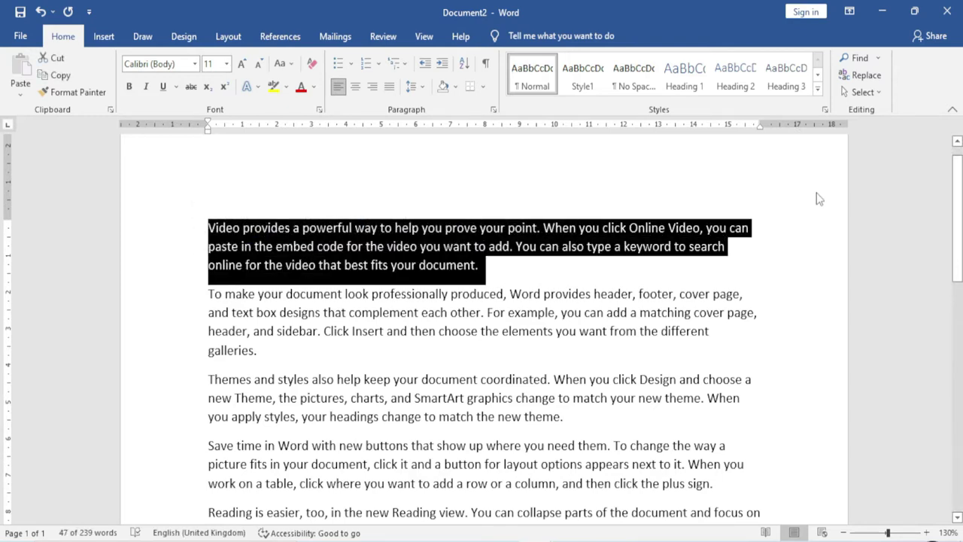
click(818, 88)
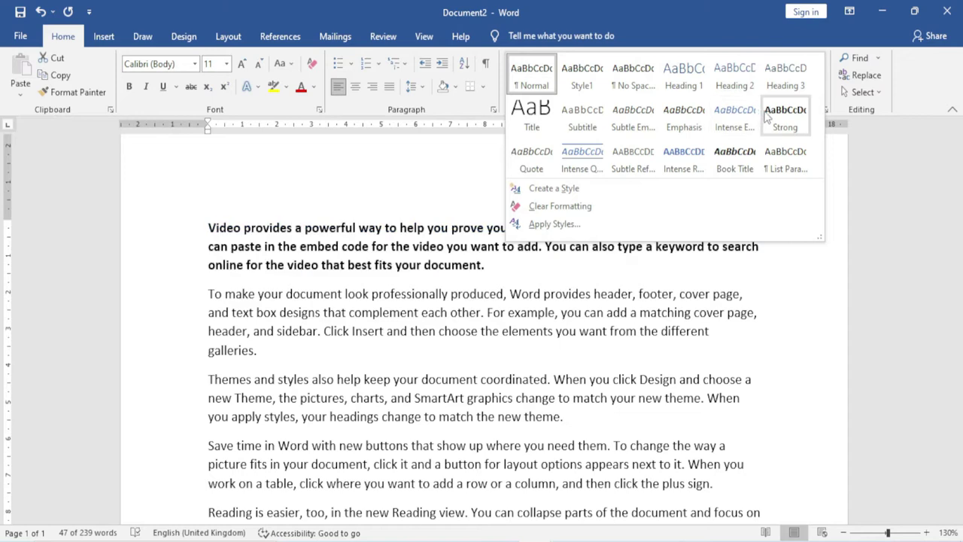
click(679, 156)
click(595, 294)
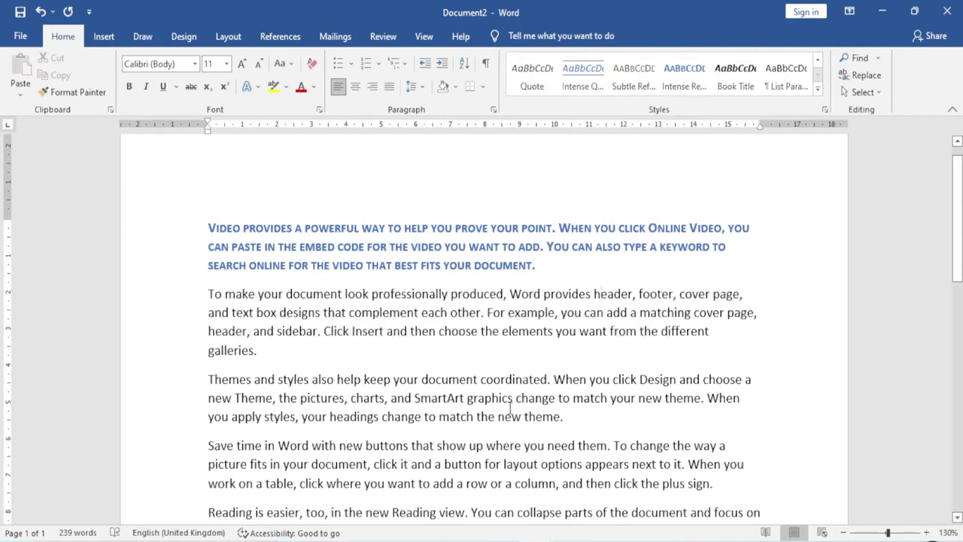
- Create a new style named 'Demo' from the first paragraph's Intense Reference formatting
click(818, 88)
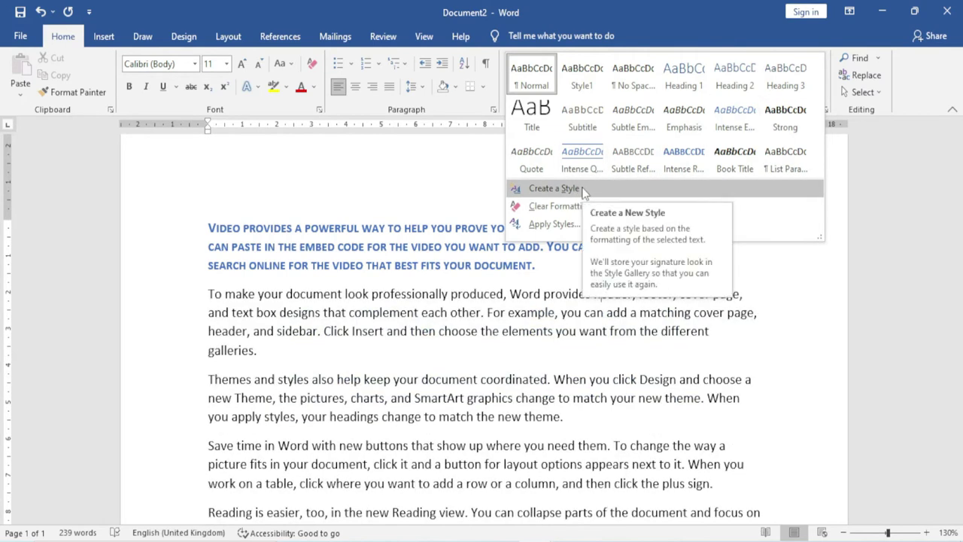
click(583, 193)
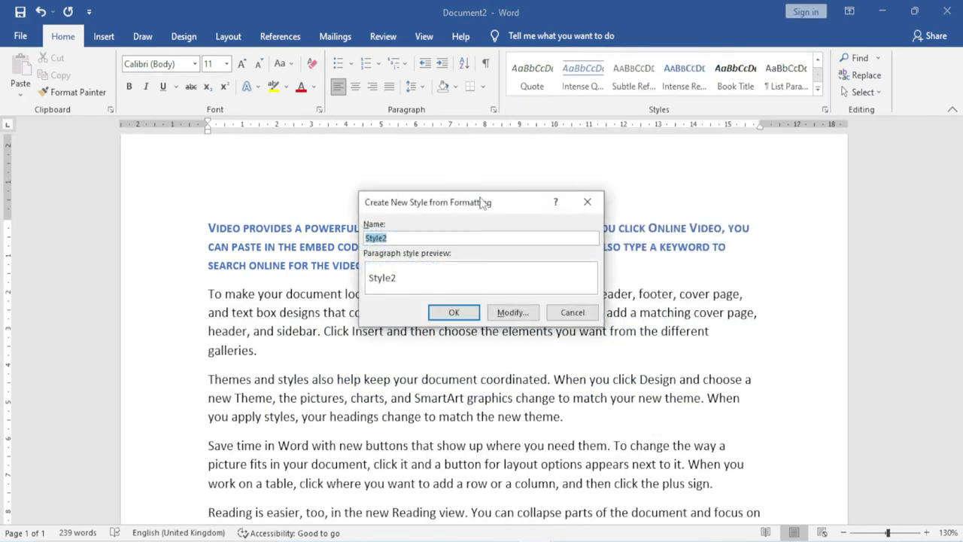
drag(474, 199, 664, 243)
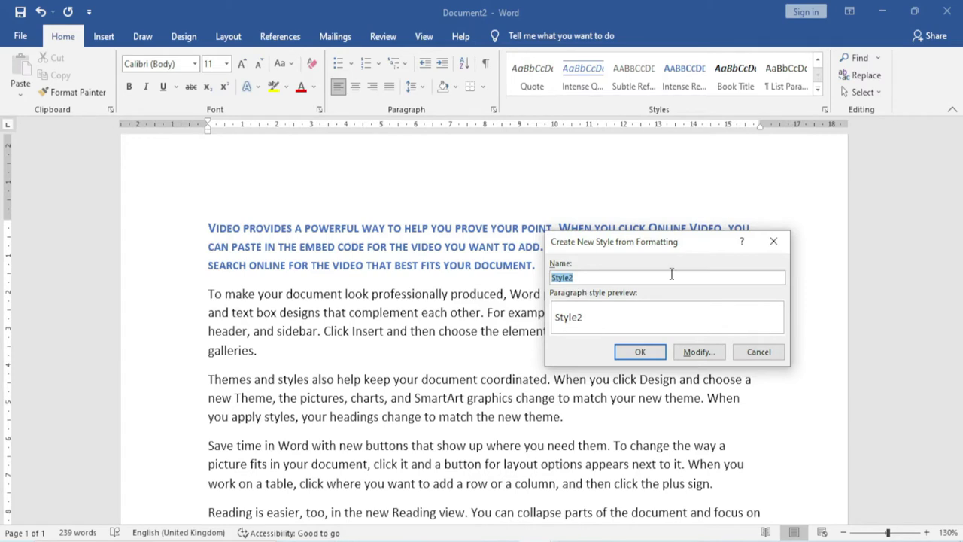
text(De)
click(640, 352)
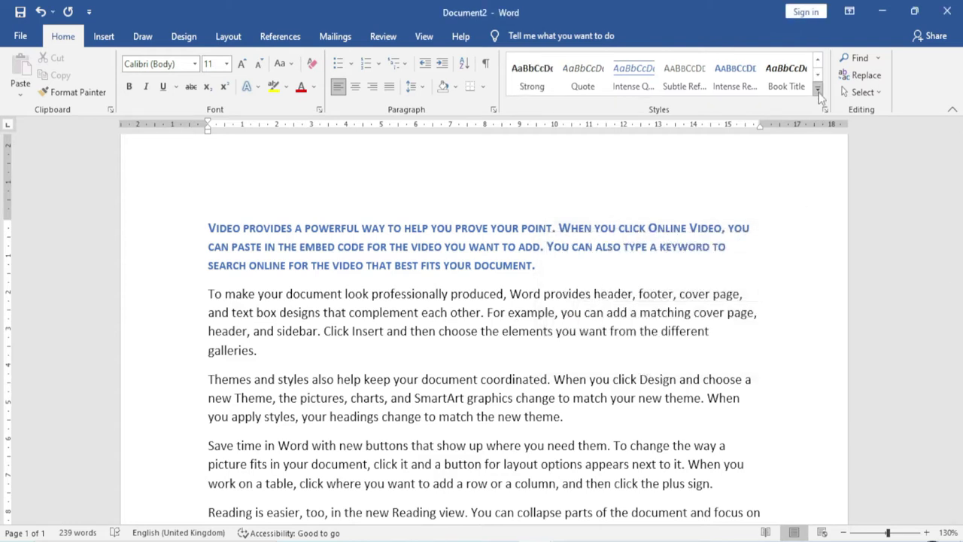
click(818, 89)
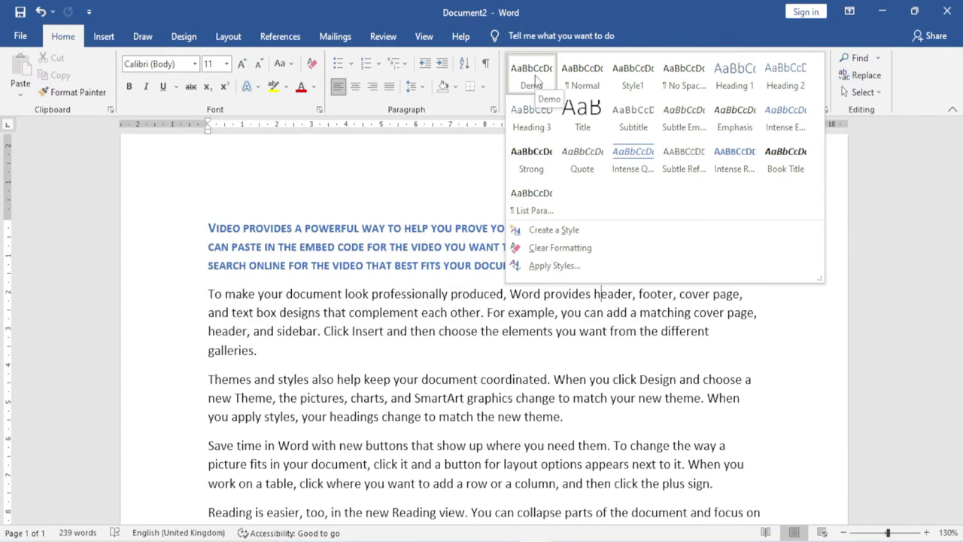
- Open the Demo style's Modify Style settings and keep it based on Normal
right_click(536, 80)
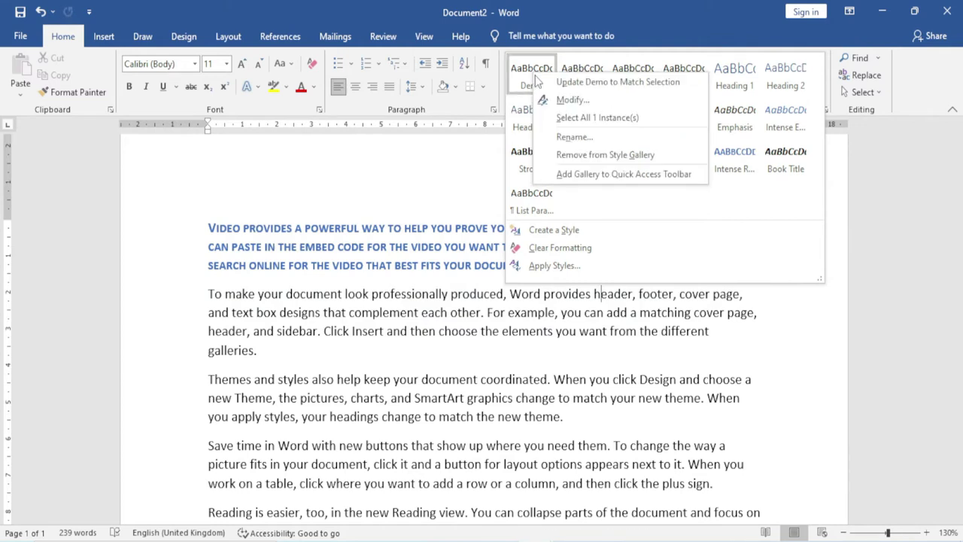
click(593, 103)
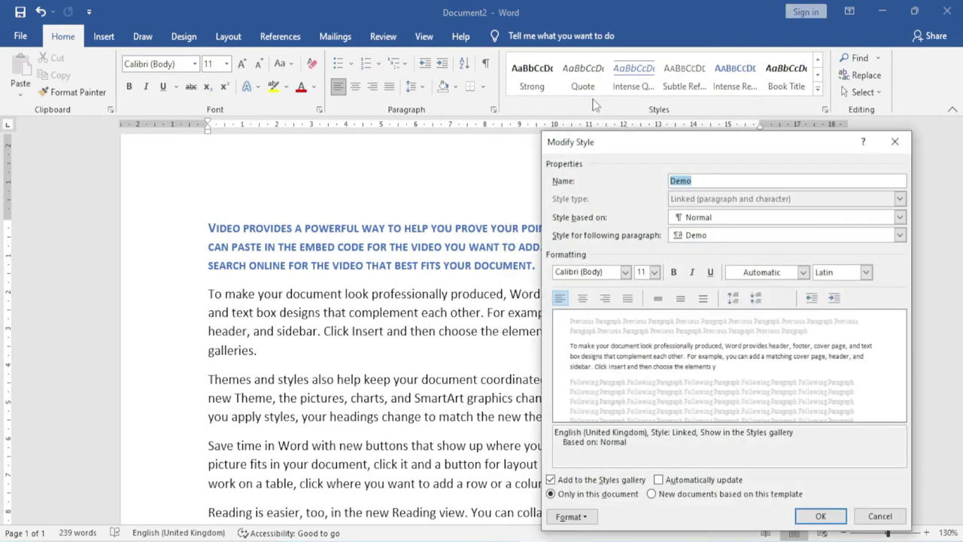
mouse_move(666, 140)
mouse_down()
mouse_move(482, 117)
mouse_move(445, 66)
mouse_up()
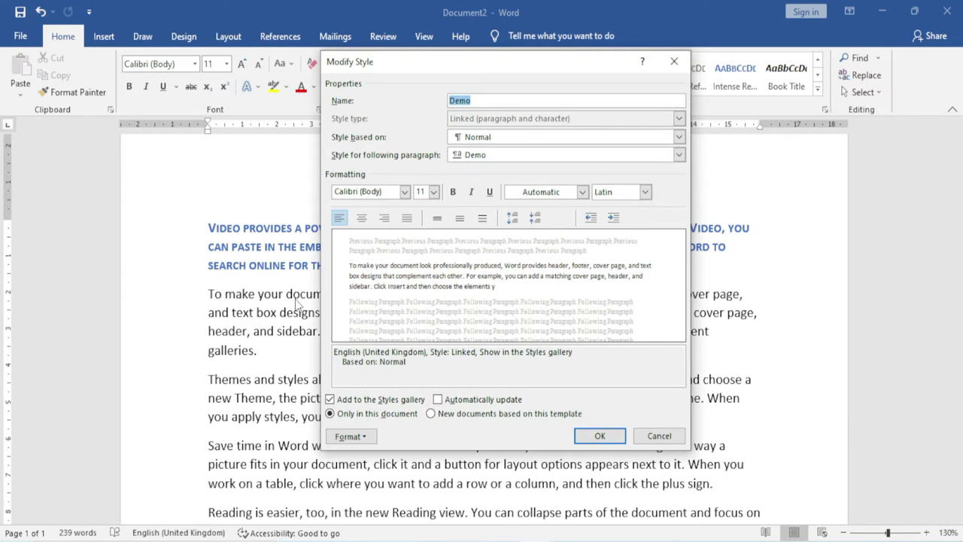
click(561, 137)
click(560, 138)
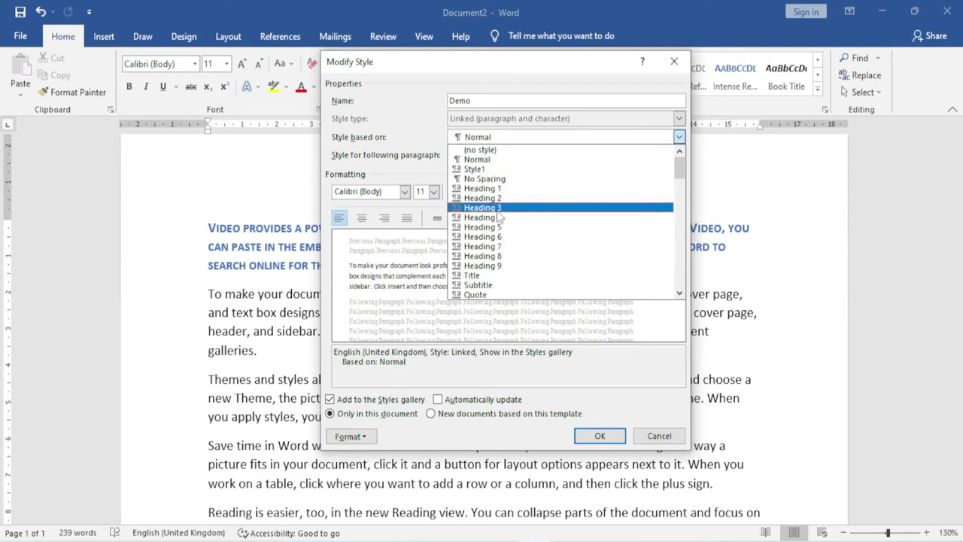
click(417, 109)
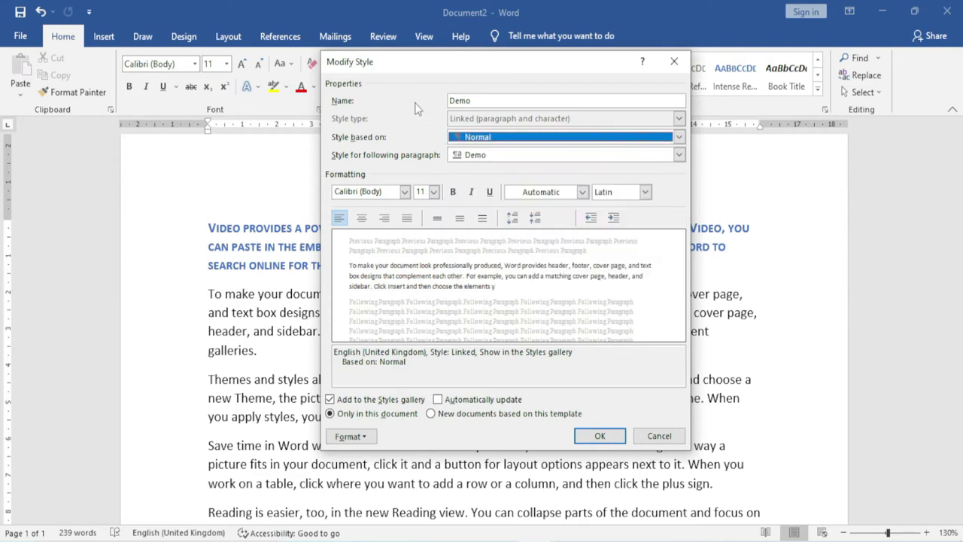
- Set the Demo style's font to Arial Rounded MT Bold at 20 pt
click(405, 192)
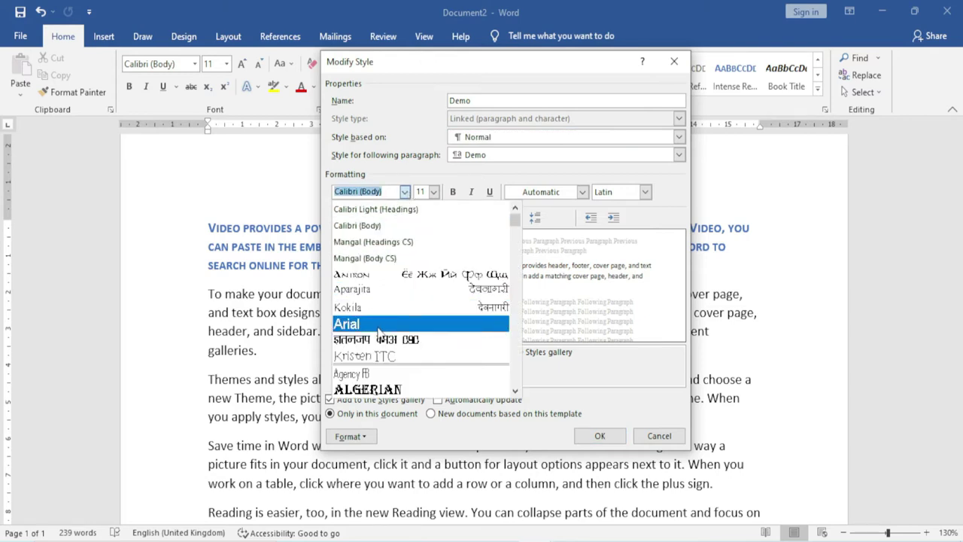
scroll(387, 361, down, 3)
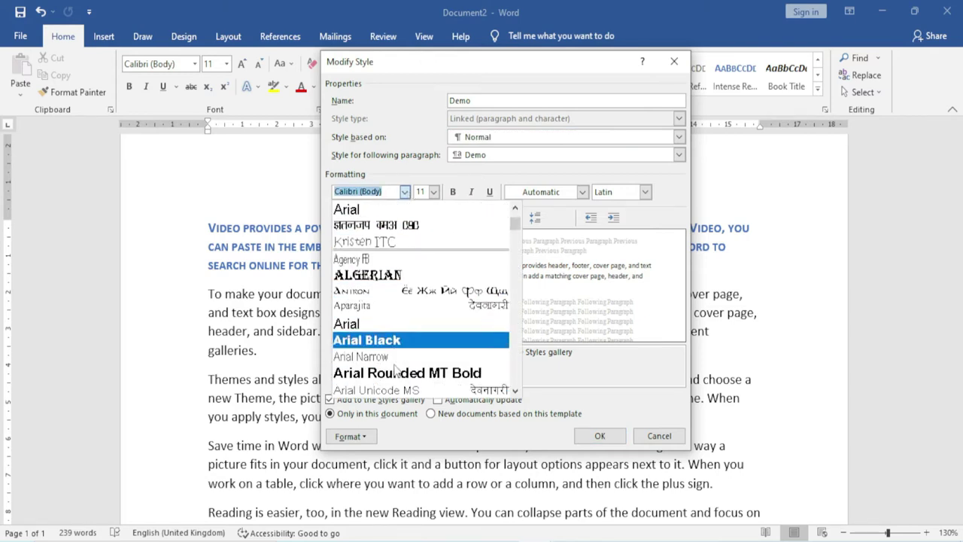
scroll(396, 368, down, 1)
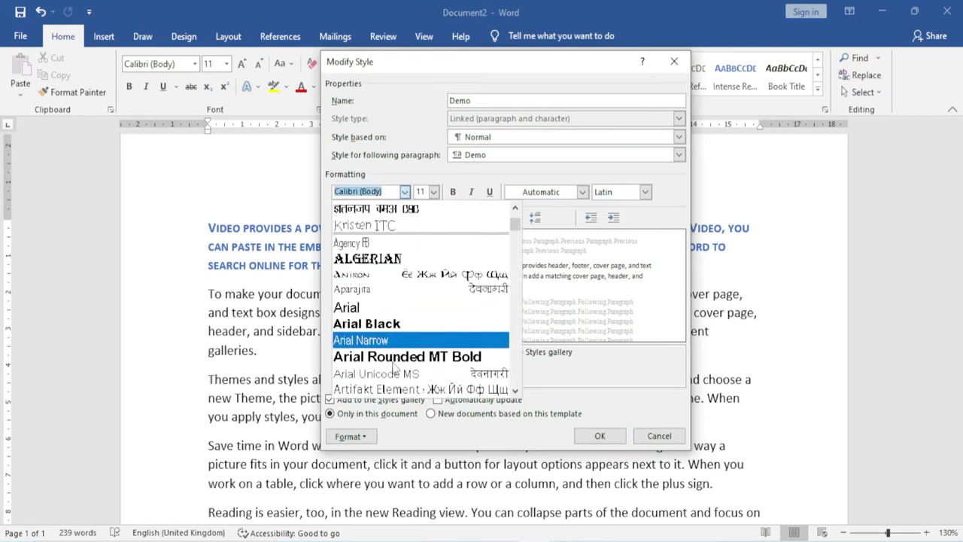
click(400, 360)
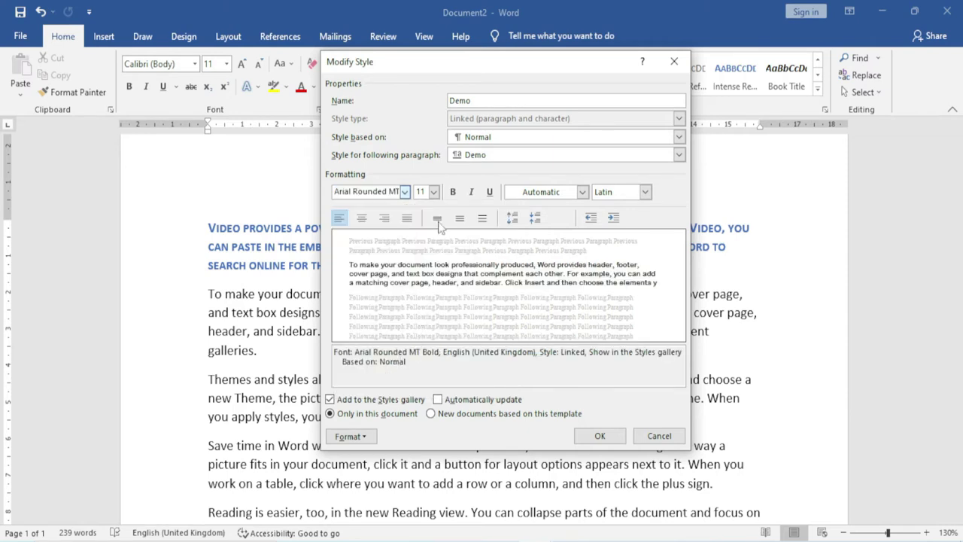
click(433, 192)
click(422, 298)
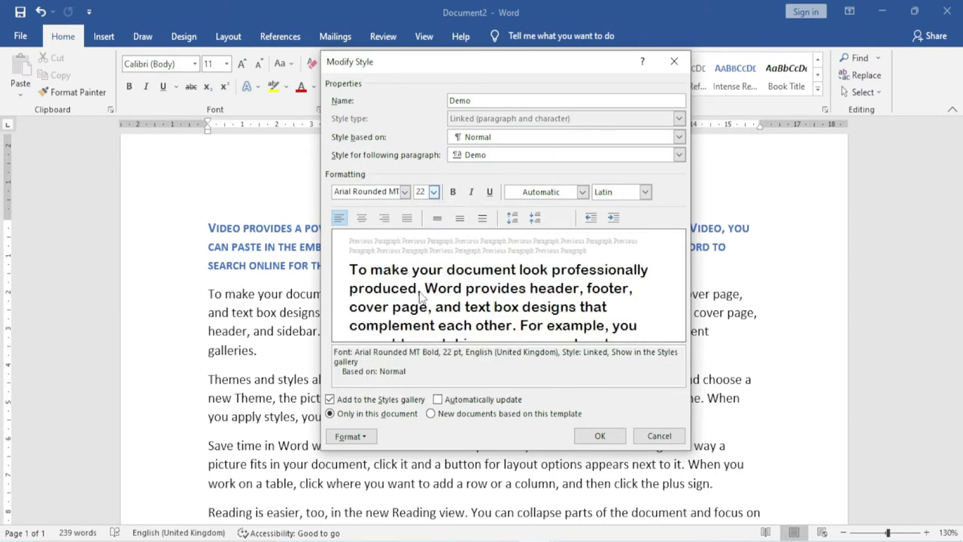
click(434, 194)
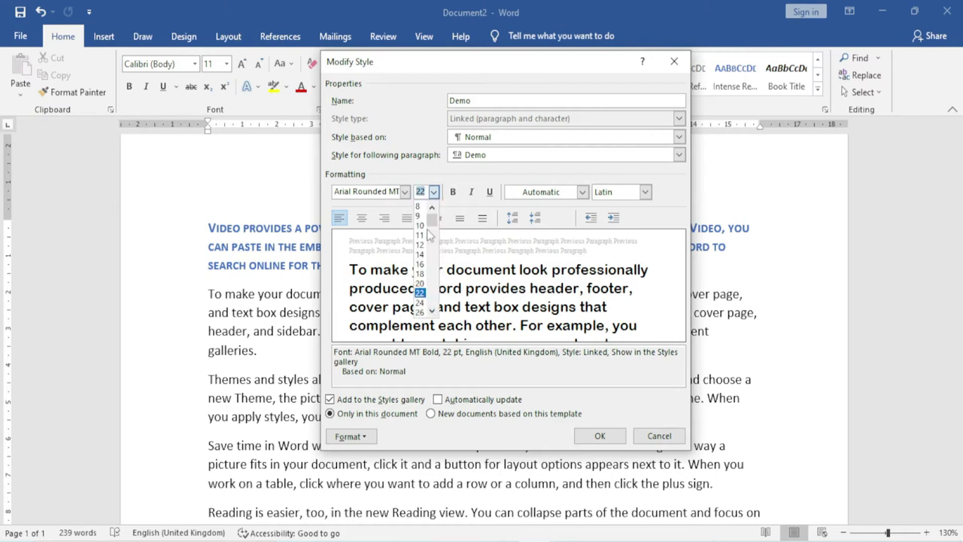
click(420, 283)
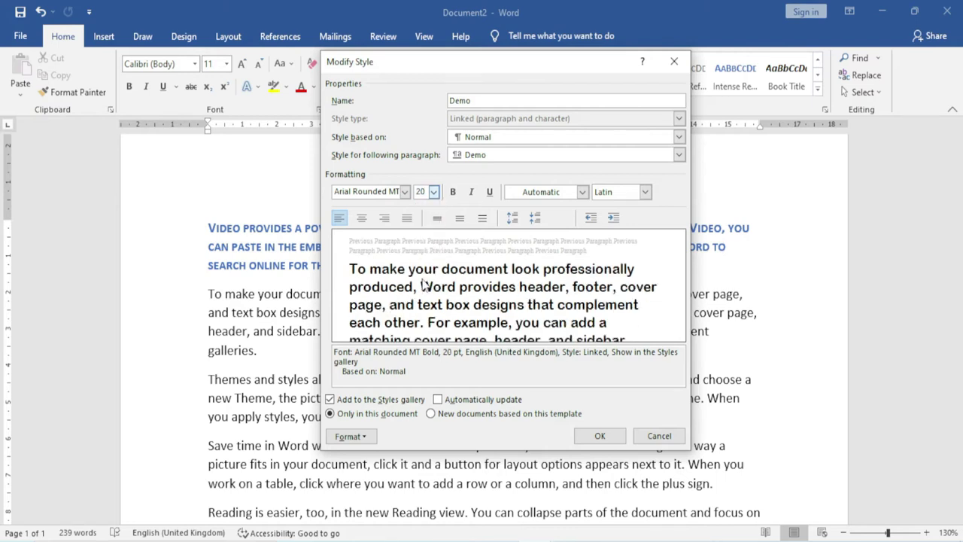
- Make the Demo style's text red and justified
click(583, 192)
click(512, 324)
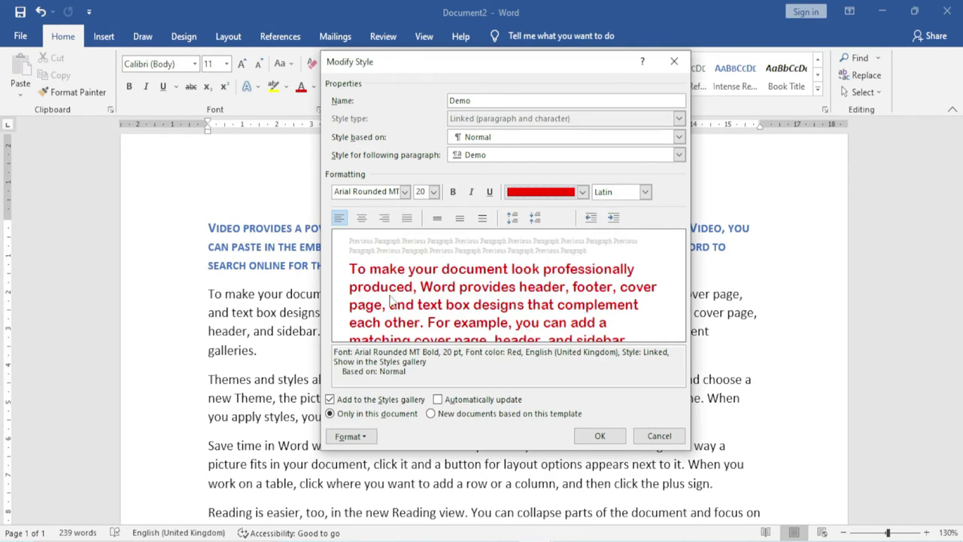
key(Tab)
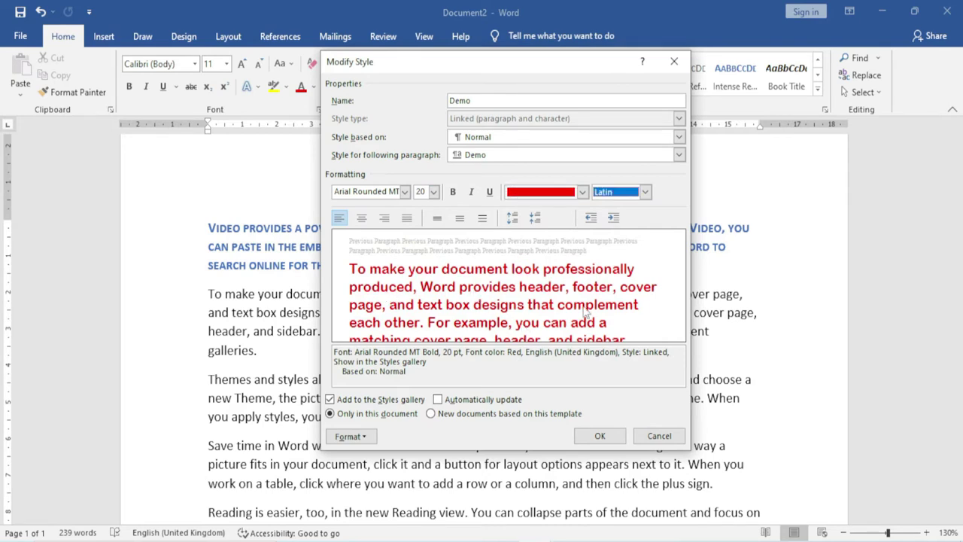
click(408, 218)
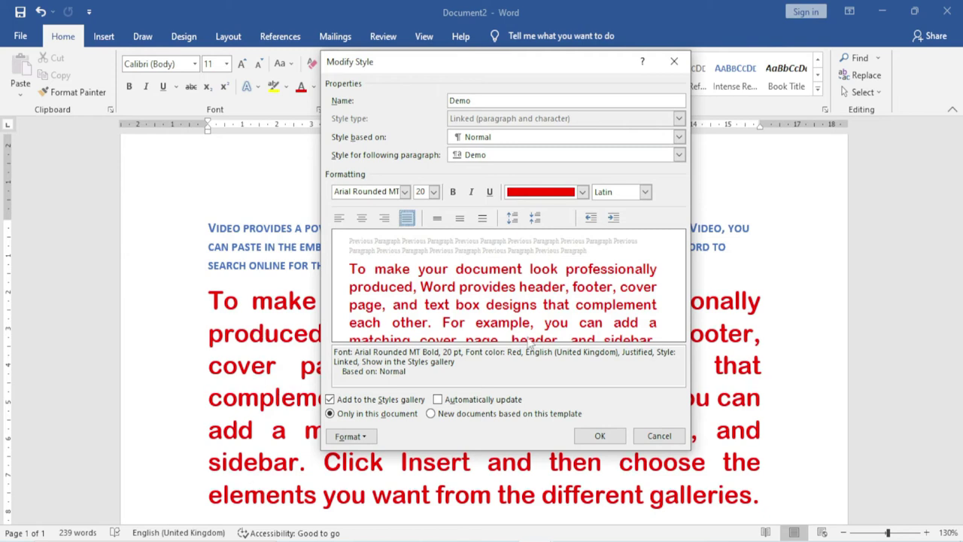
- Save the Demo style changes and apply Demo to the current paragraph
click(595, 435)
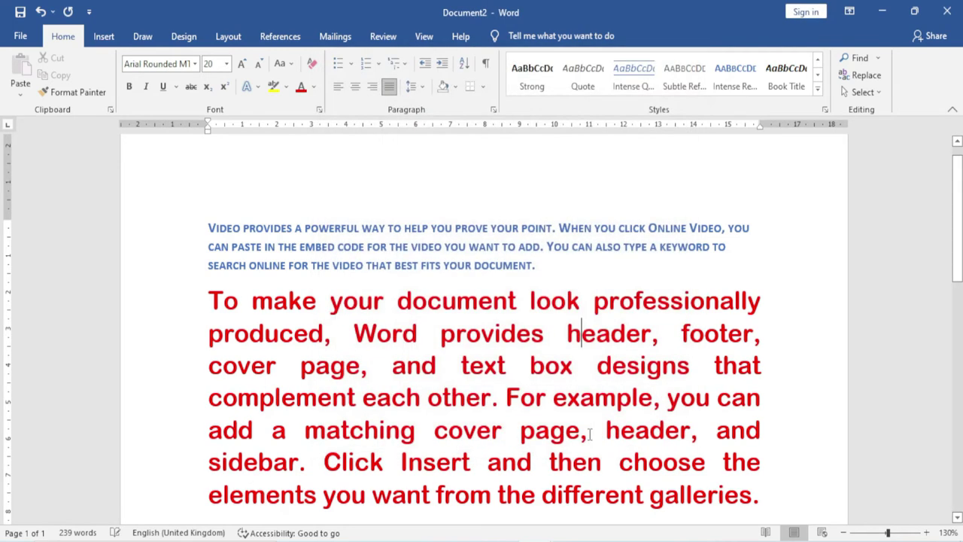
scroll(475, 440, down, 1)
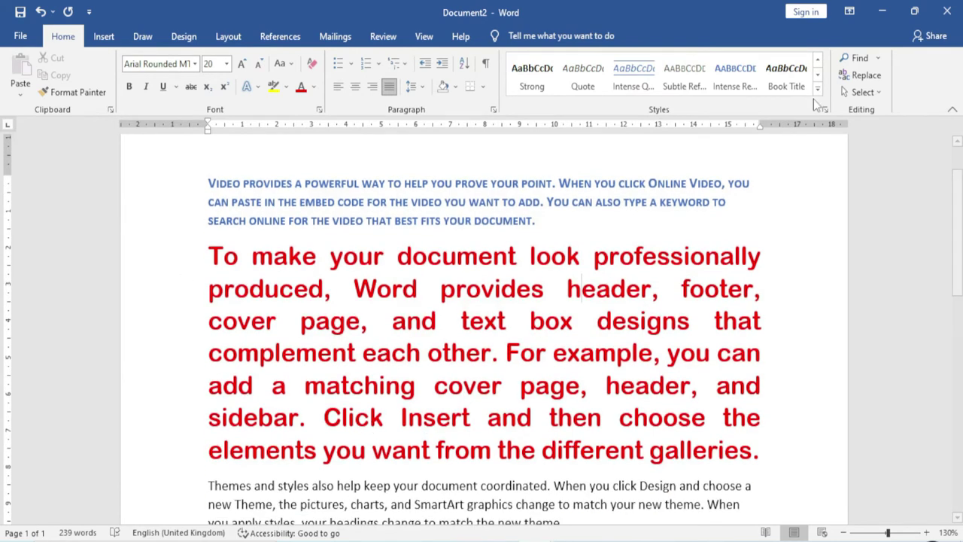
click(818, 88)
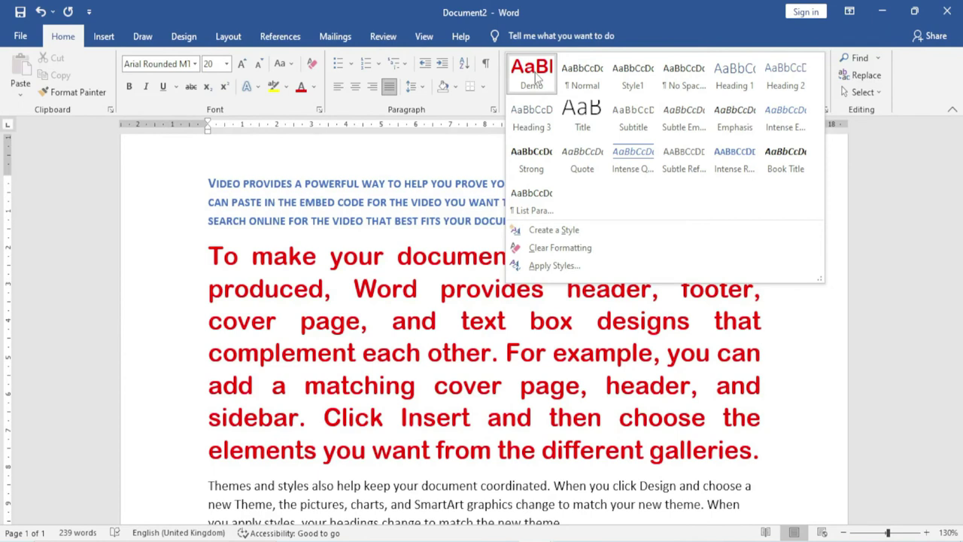
click(535, 78)
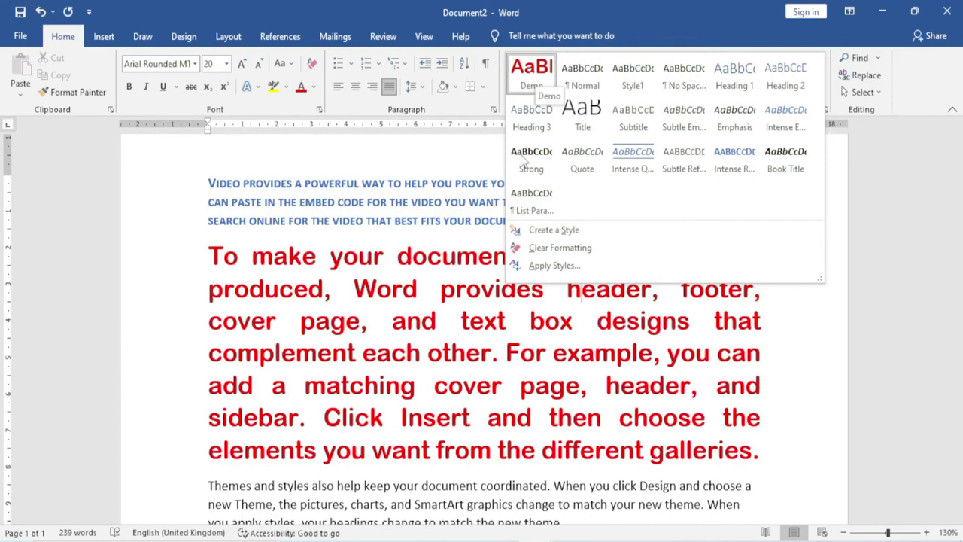
- Select the 'Save time in Word' paragraph and apply the Demo style to it
scroll(424, 348, down, 3)
scroll(423, 348, down, 4)
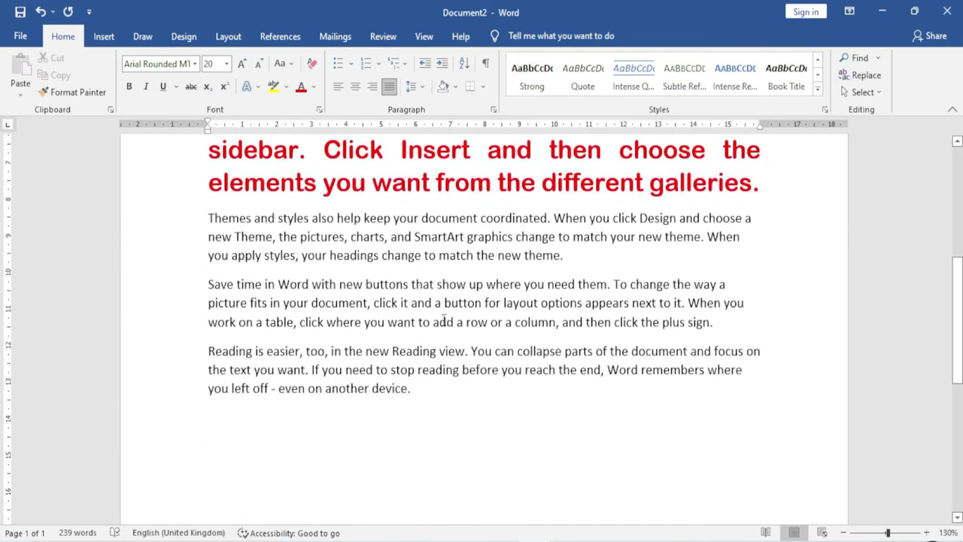
drag(175, 290, 184, 321)
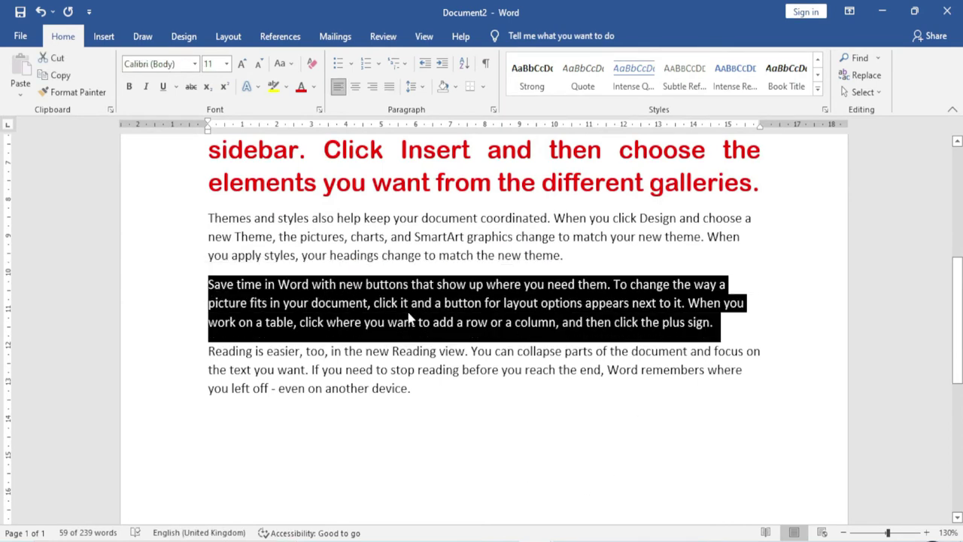
click(818, 88)
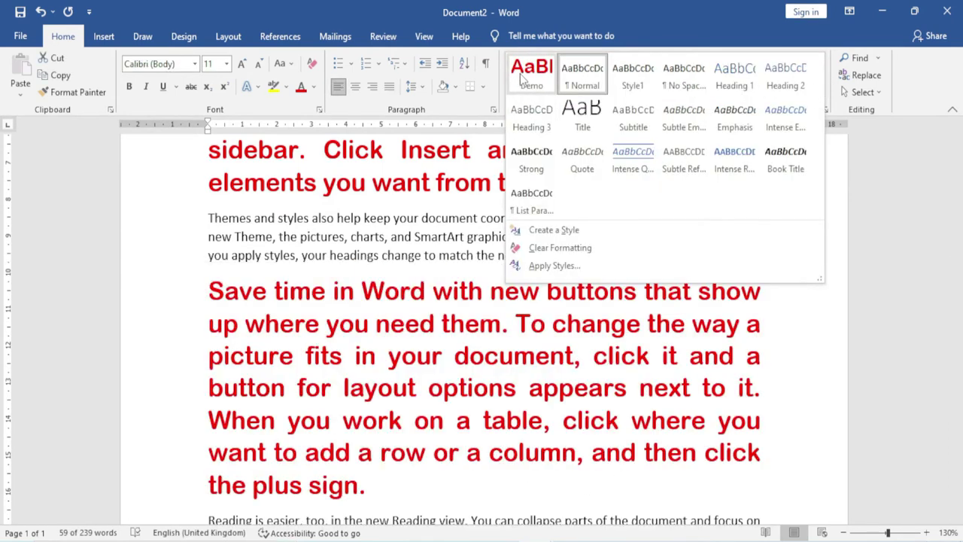
click(525, 79)
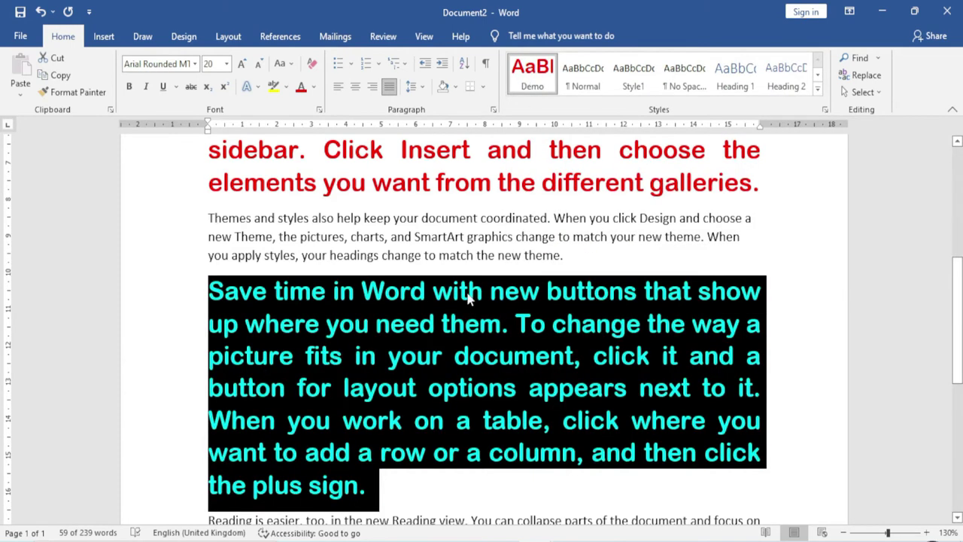
click(314, 357)
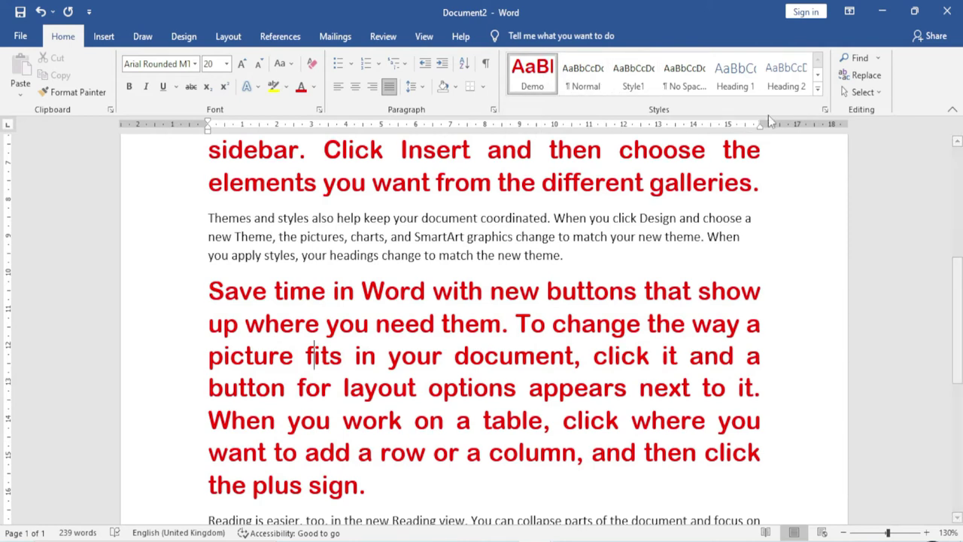
- Reselect the red 'Save time in Word' paragraph and bring up the Styles gallery list
click(818, 88)
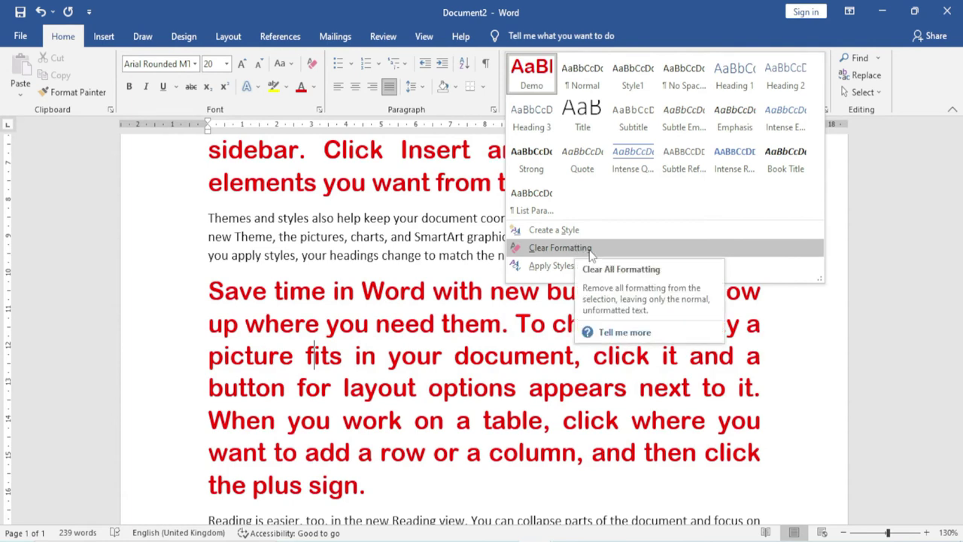
key(Escape)
drag(187, 300, 198, 482)
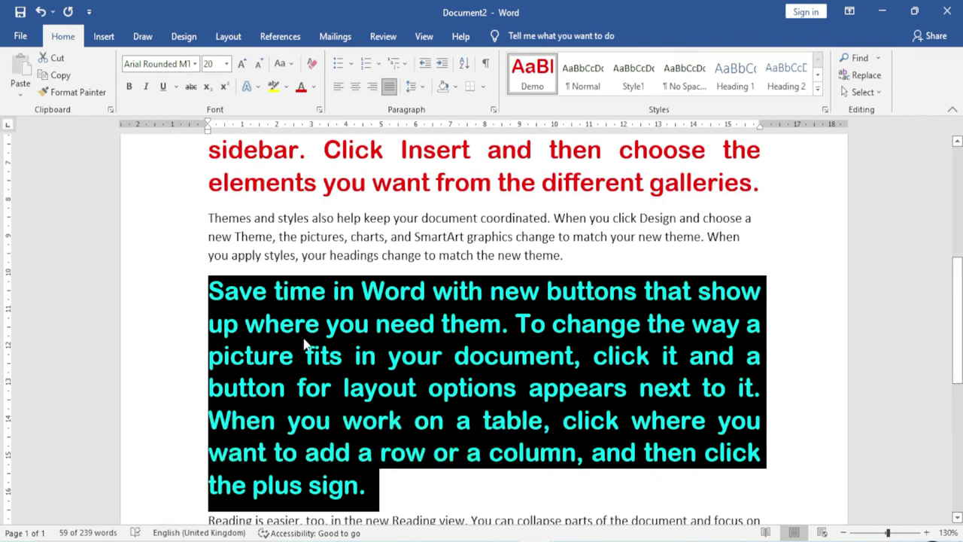
click(818, 89)
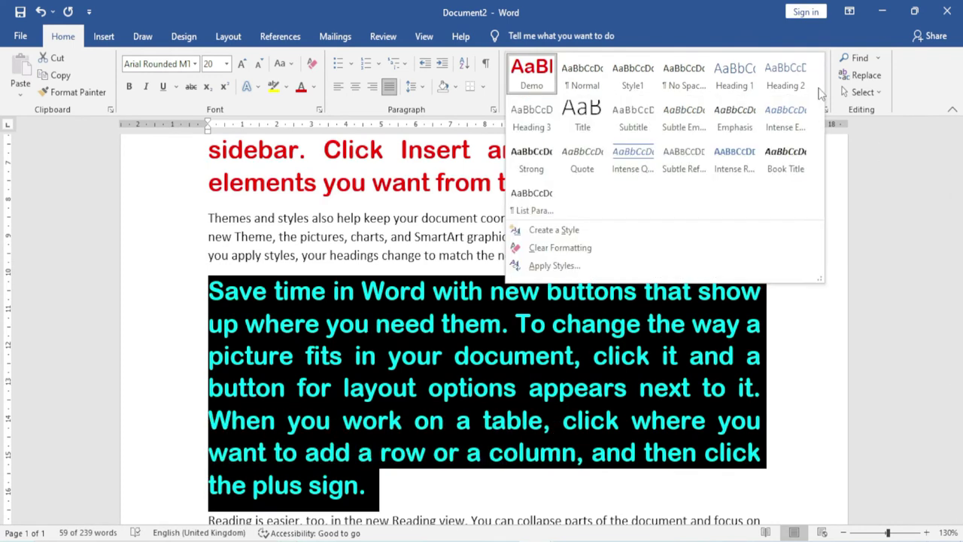
click(602, 249)
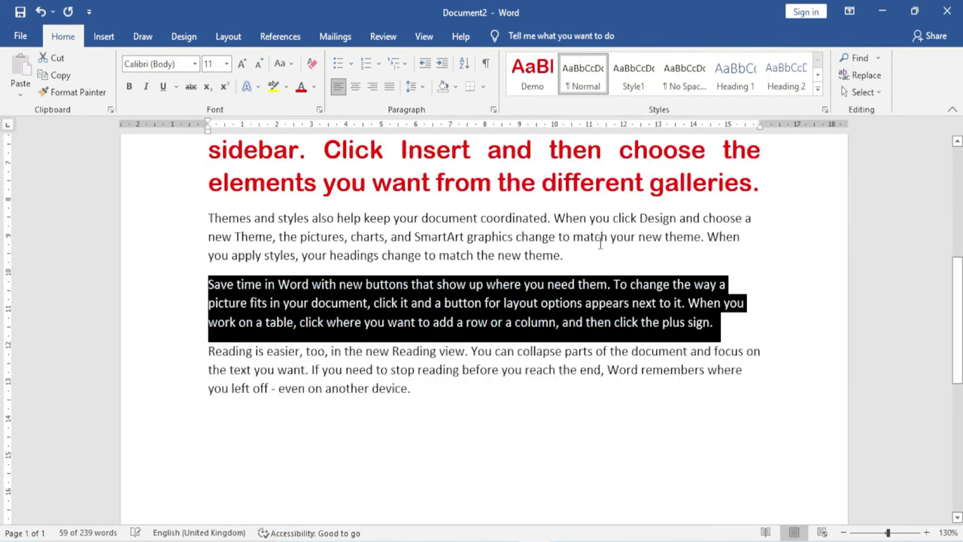
click(466, 323)
drag(177, 284, 213, 386)
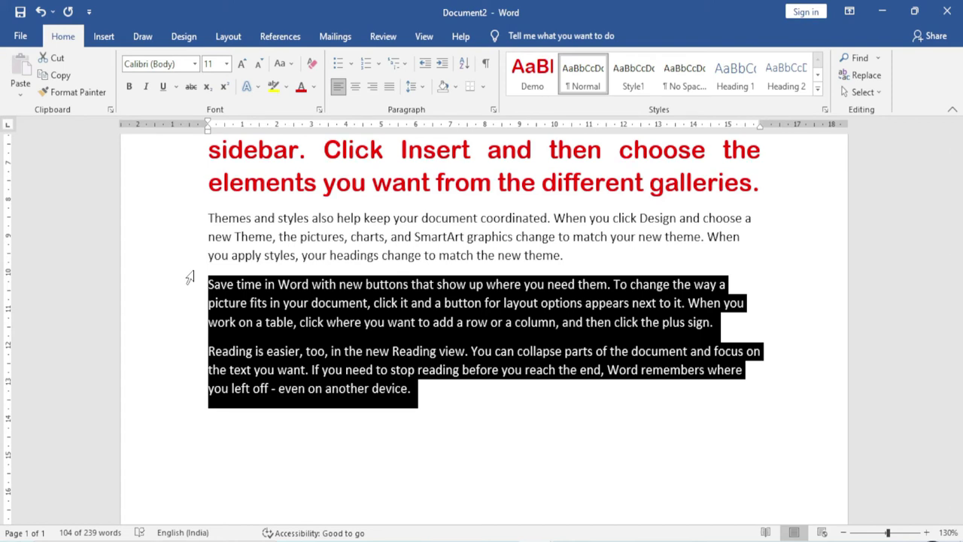
click(818, 88)
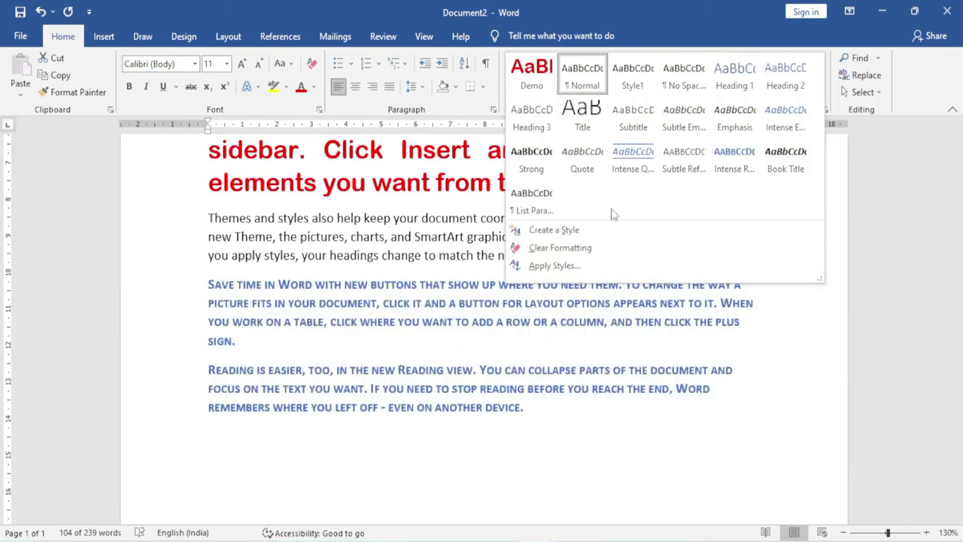
click(557, 411)
click(475, 418)
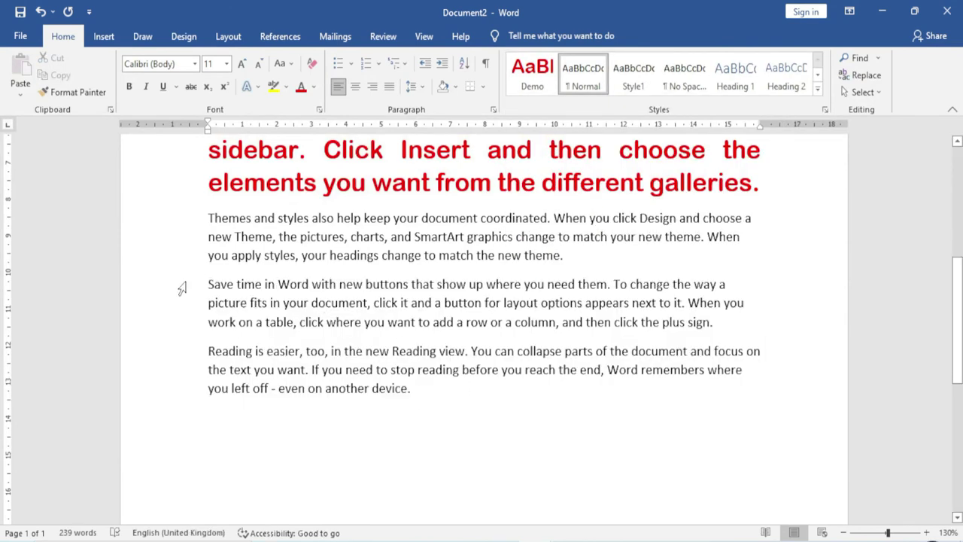
drag(182, 288, 182, 322)
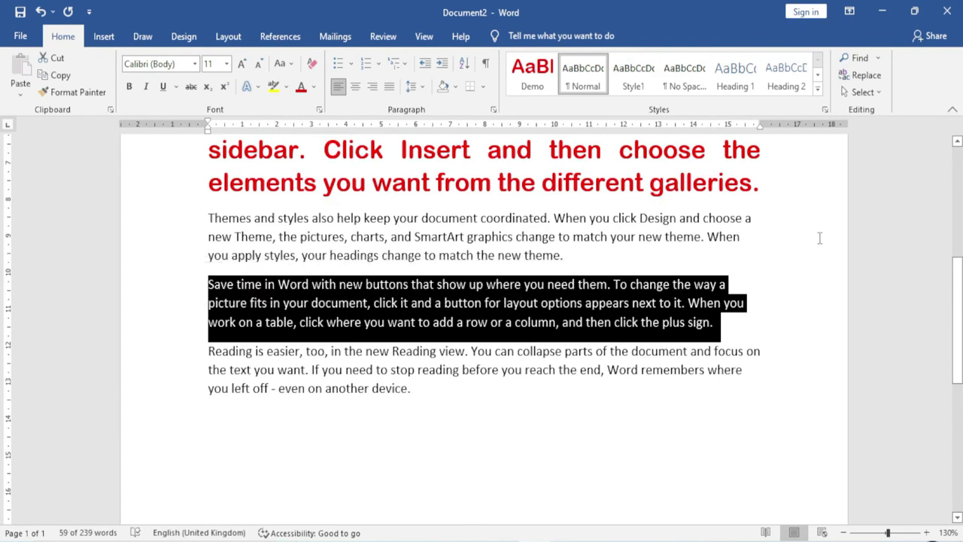
- Apply Heading 2 to the 'Save time in Word' paragraph via the Apply Styles pane, then close the pane
click(818, 92)
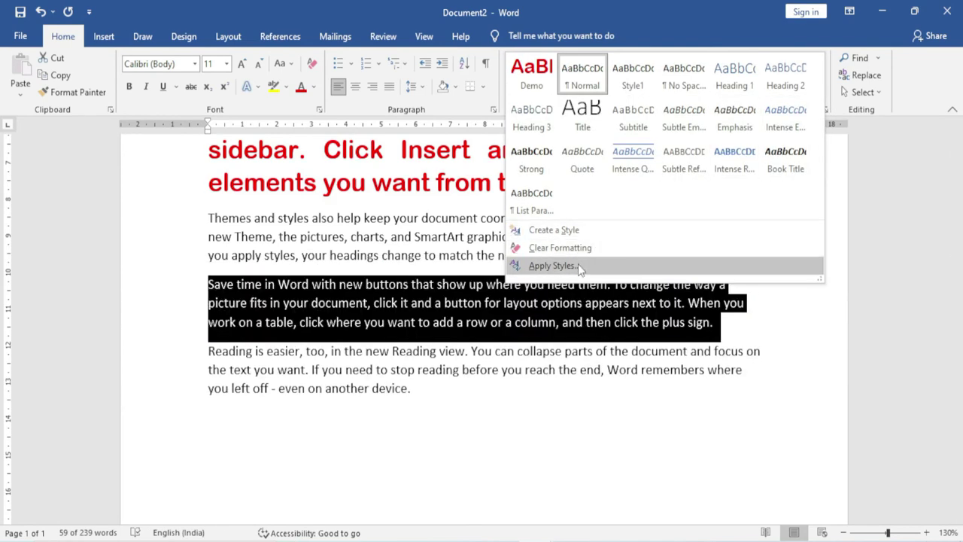
click(578, 265)
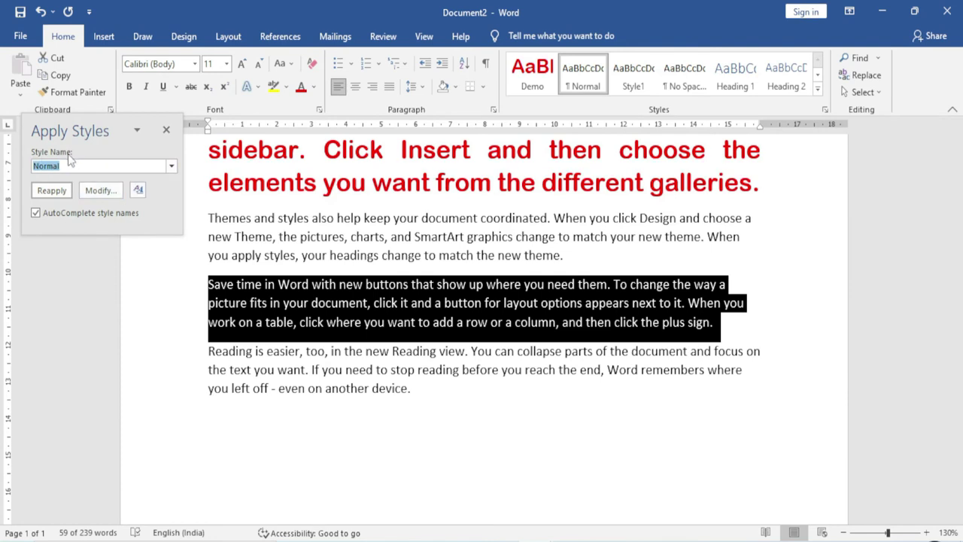
click(172, 166)
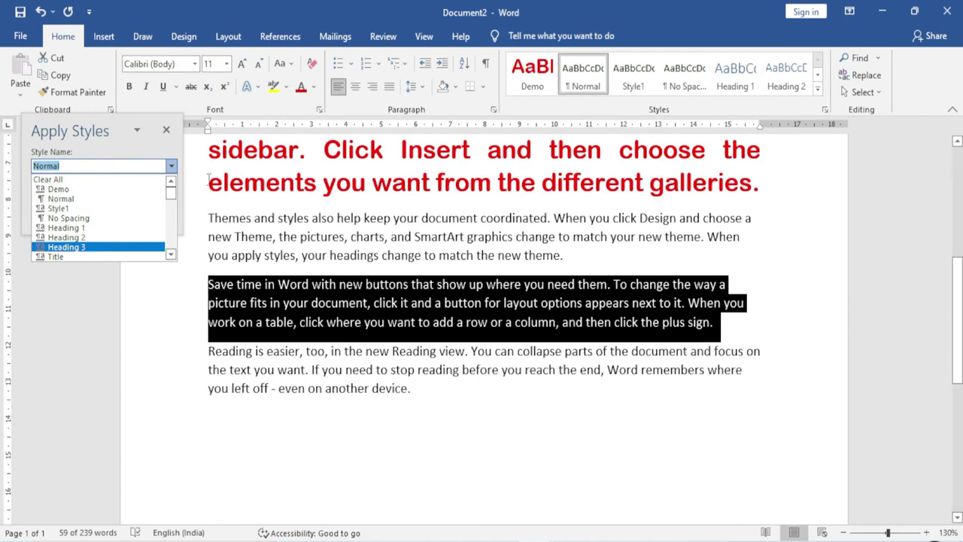
drag(170, 193, 170, 252)
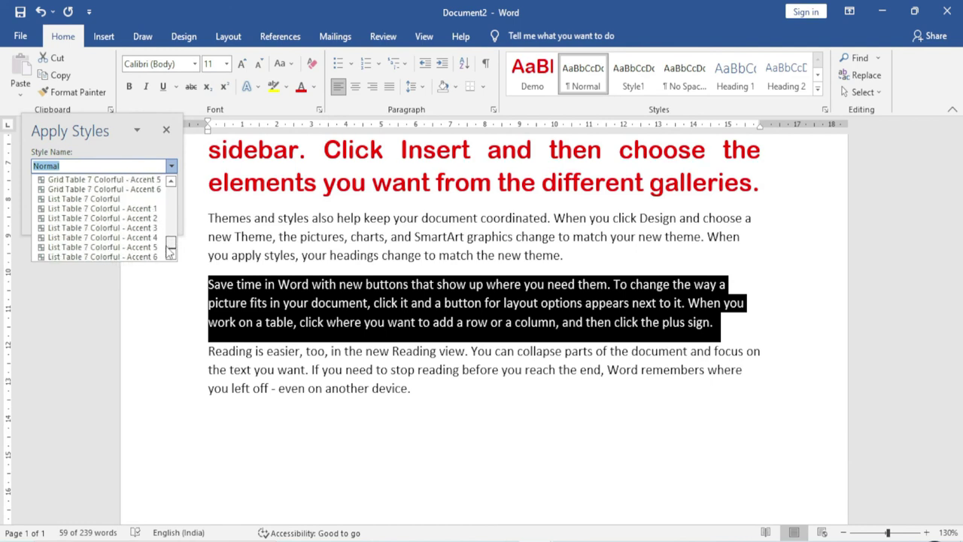
drag(170, 252, 170, 193)
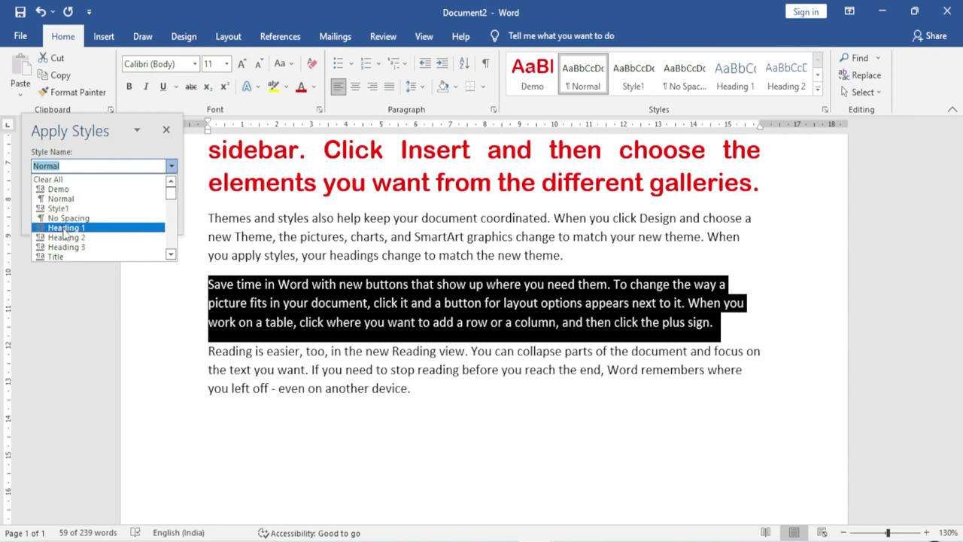
click(88, 238)
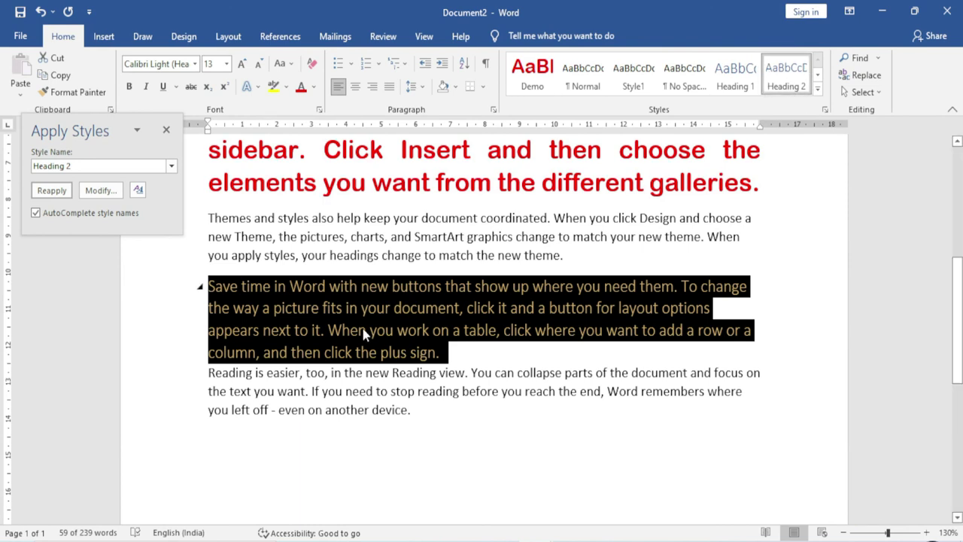
click(252, 352)
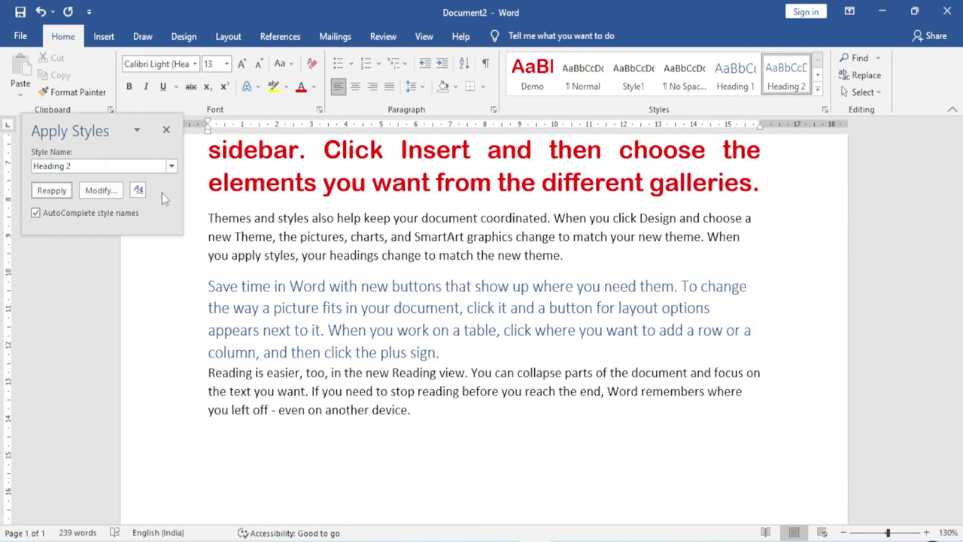
key(Escape)
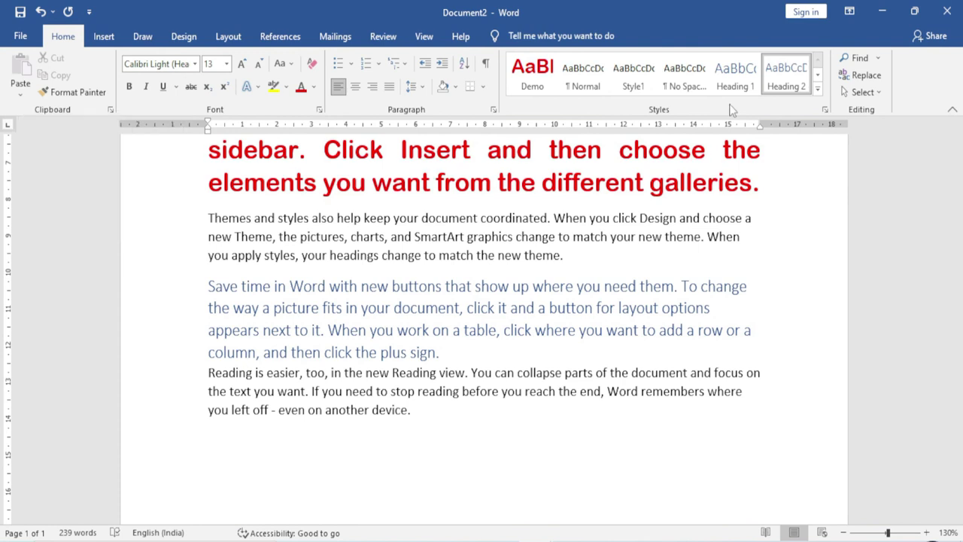